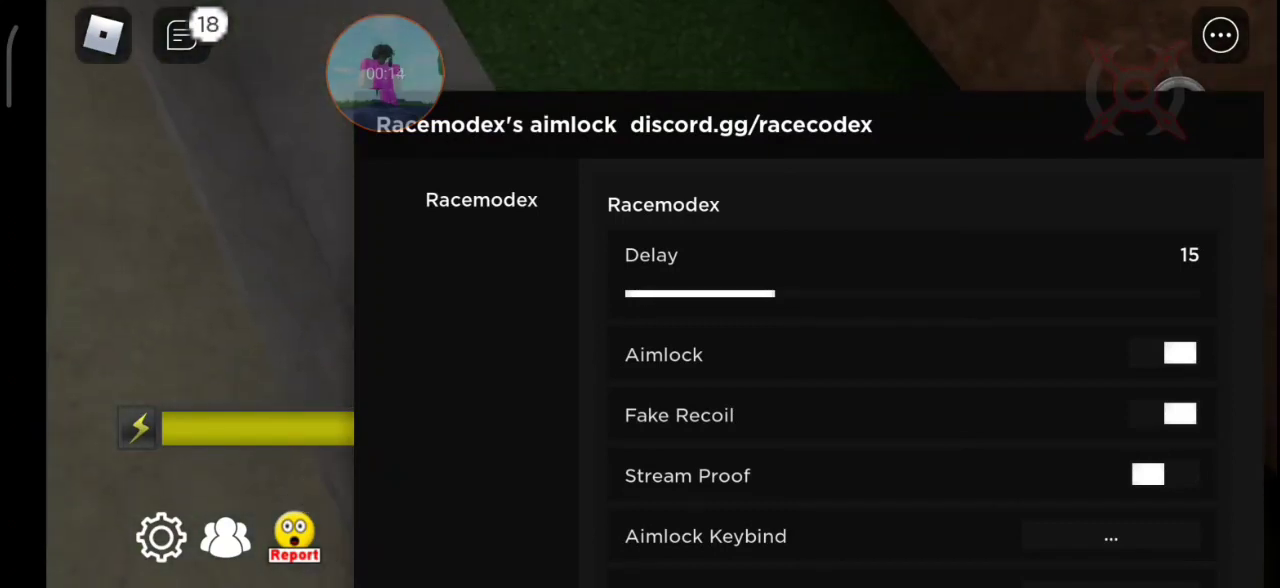
pyautogui.moveTo(236, 405); pyautogui.dragTo(208, 245)
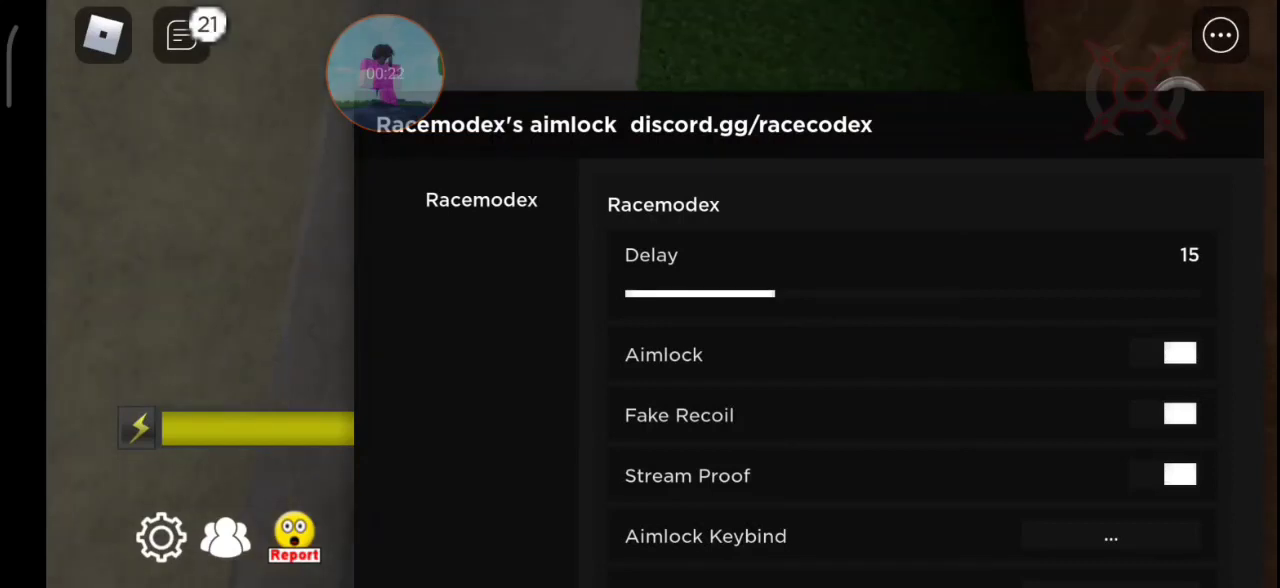
pyautogui.moveTo(251, 286); pyautogui.dragTo(157, 371)
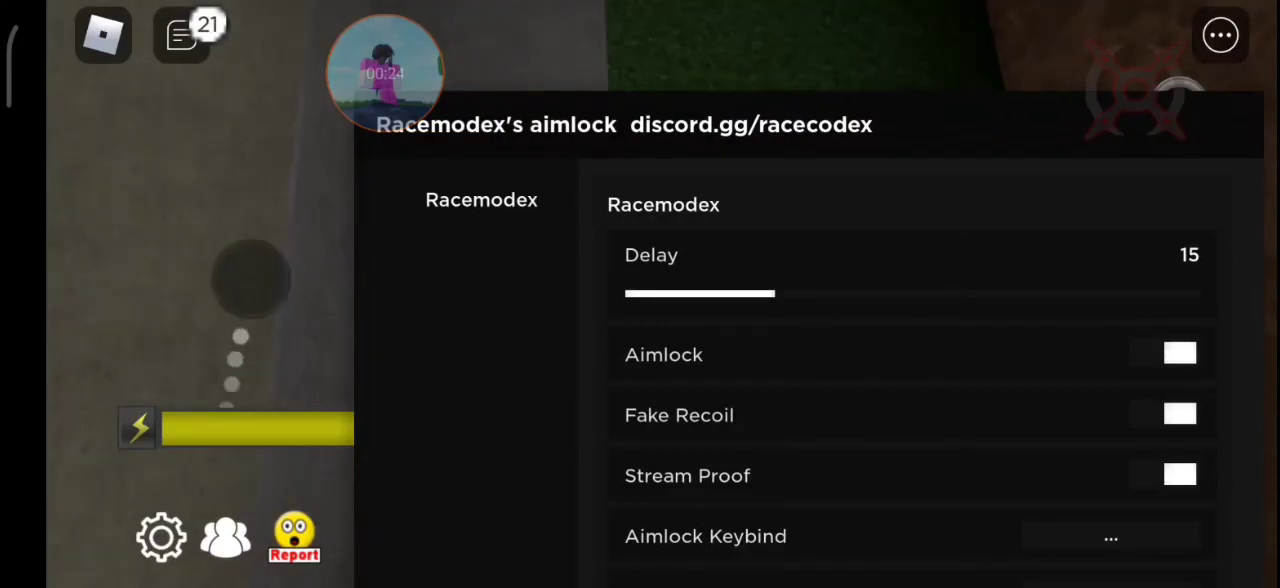
pyautogui.moveTo(260, 233); pyautogui.dragTo(268, 365)
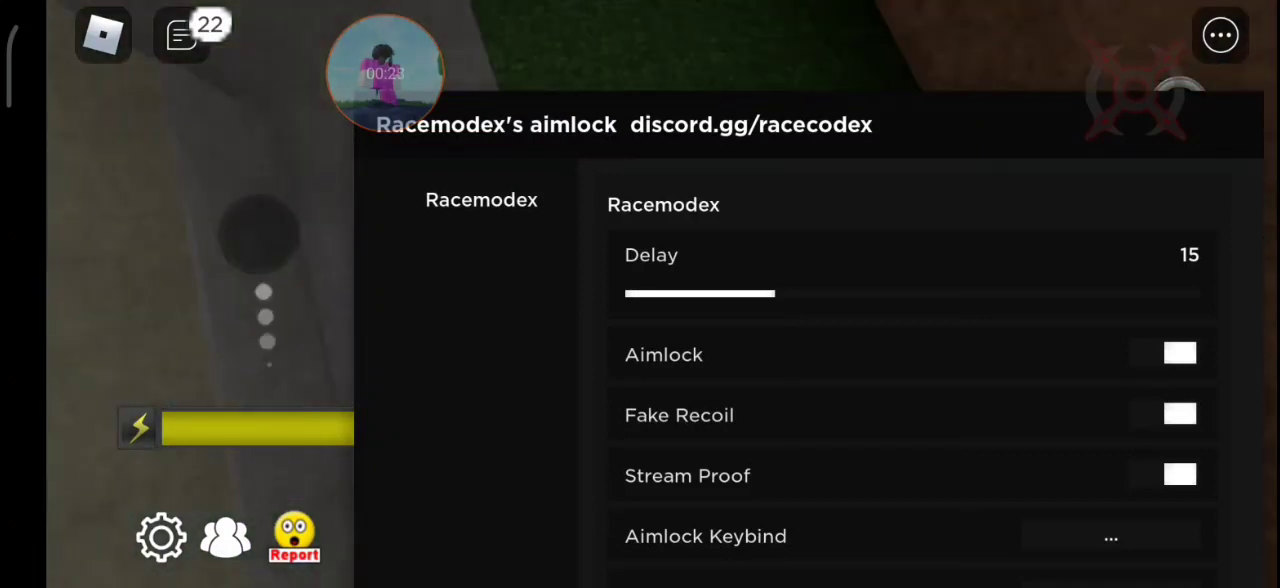
pyautogui.moveTo(197, 262)
pyautogui.mouseDown()
pyautogui.moveTo(252, 355)
pyautogui.moveTo(267, 358)
pyautogui.mouseUp()
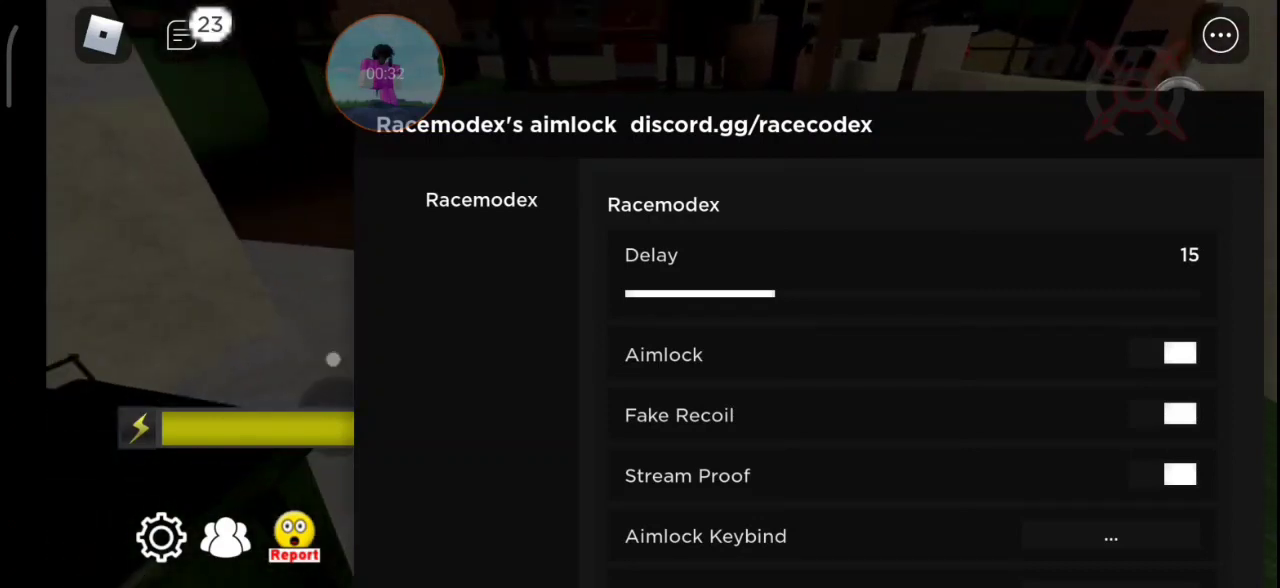
pyautogui.moveTo(267, 358)
pyautogui.mouseDown()
pyautogui.moveTo(236, 471)
pyautogui.moveTo(300, 355)
pyautogui.mouseUp()
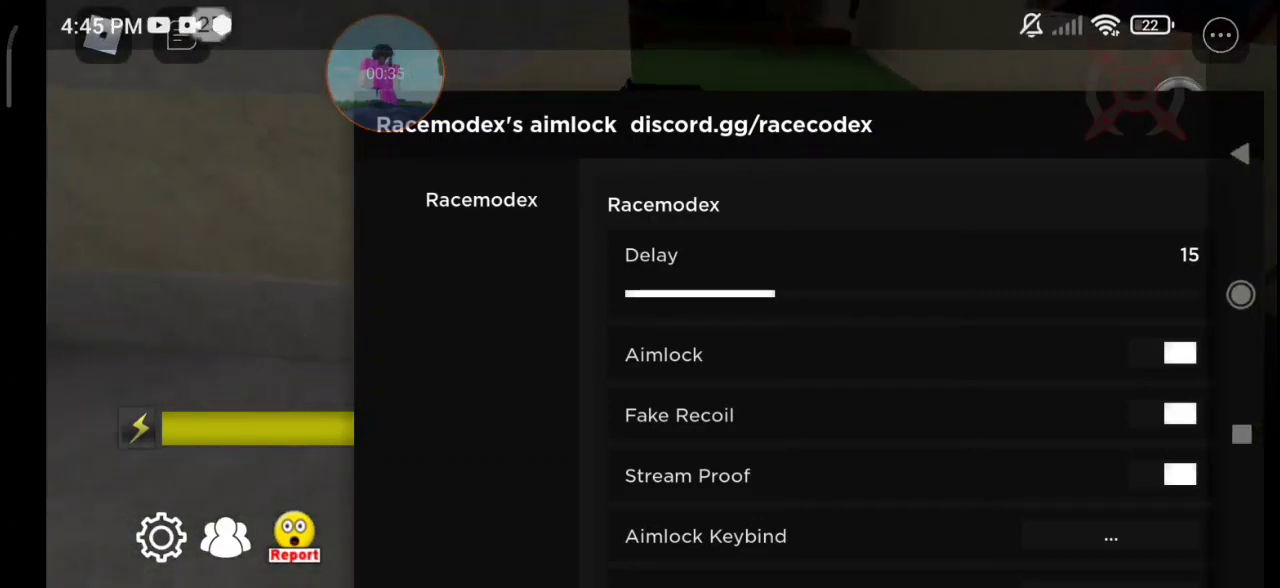
pyautogui.moveTo(640, 5); pyautogui.dragTo(640, 400)
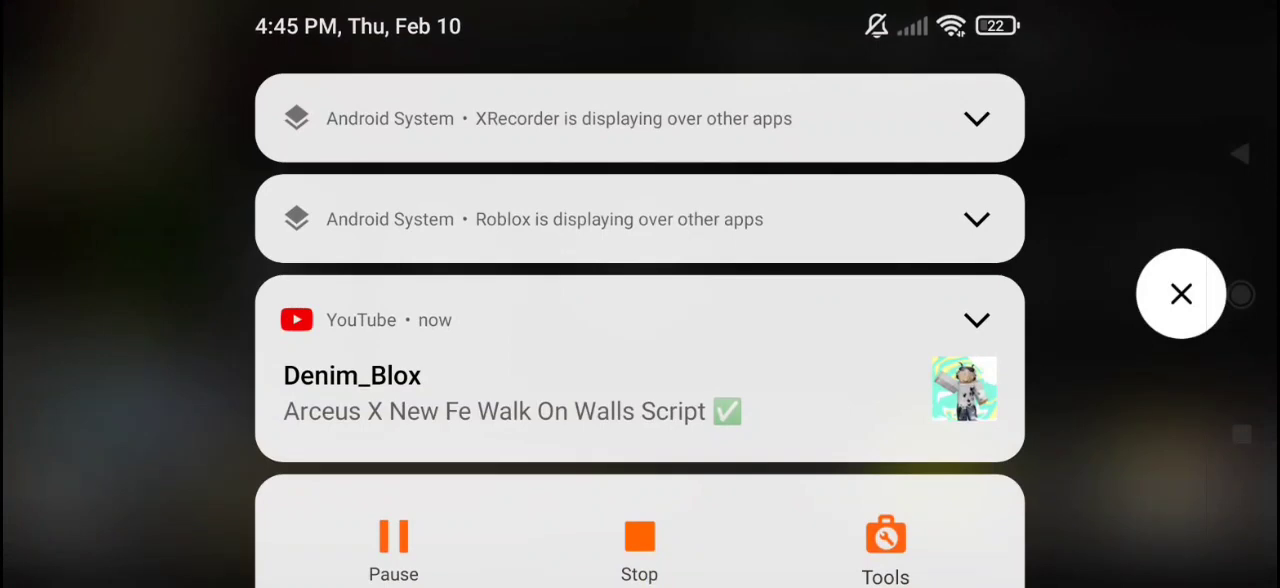
pyautogui.scroll(-2, 640, 330)
pyautogui.moveTo(640, 500); pyautogui.dragTo(640, 100)
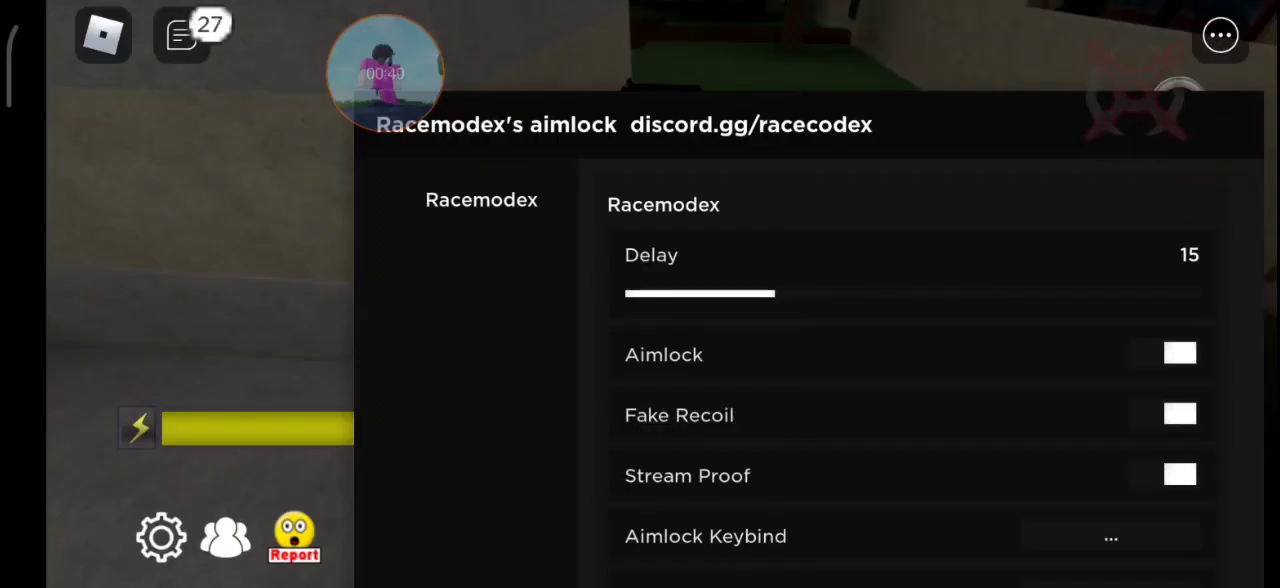
pyautogui.moveTo(234, 389)
pyautogui.mouseDown()
pyautogui.moveTo(222, 261)
pyautogui.moveTo(212, 304)
pyautogui.mouseUp()
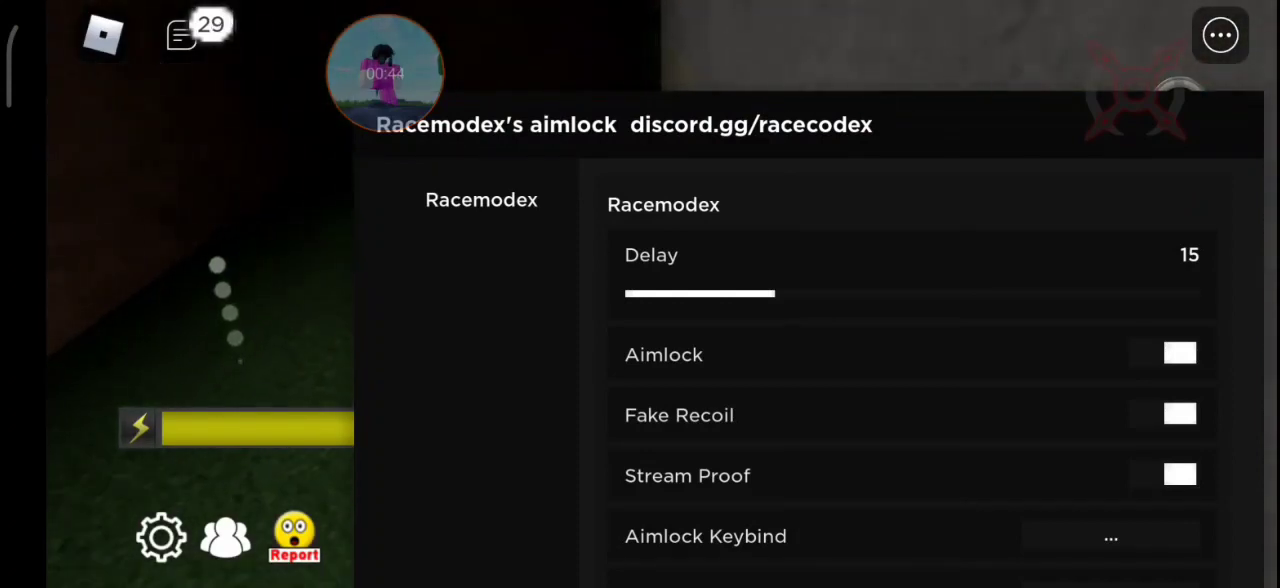
pyautogui.moveTo(217, 265)
pyautogui.mouseDown()
pyautogui.moveTo(286, 243)
pyautogui.moveTo(272, 265)
pyautogui.moveTo(286, 214)
pyautogui.moveTo(300, 250)
pyautogui.moveTo(249, 218)
pyautogui.moveTo(274, 172)
pyautogui.mouseUp()
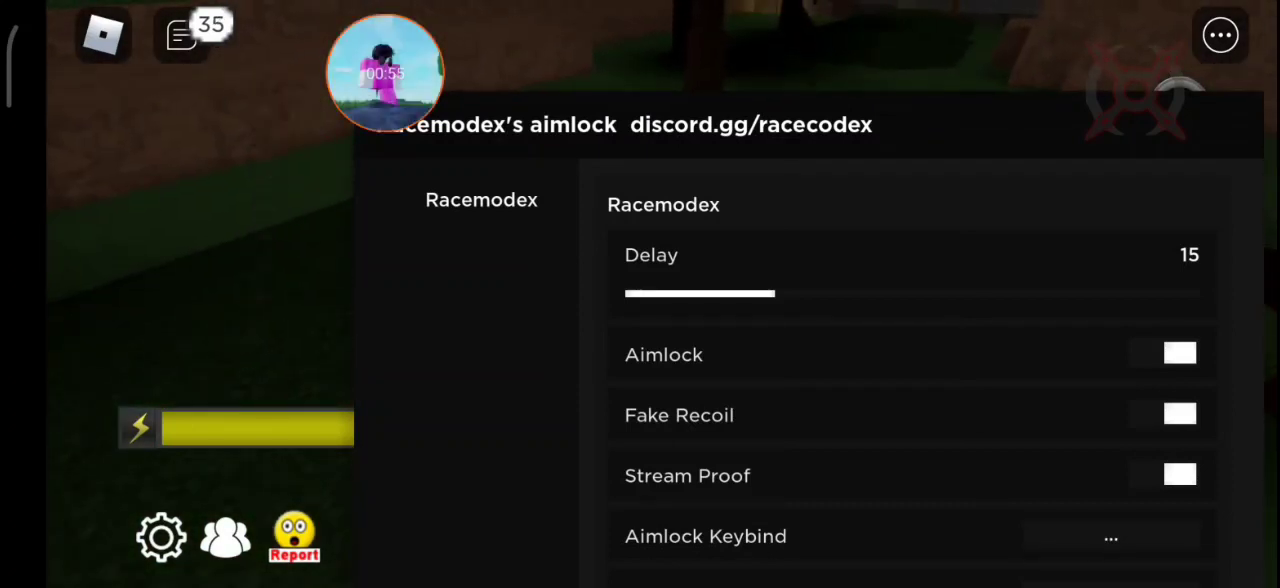